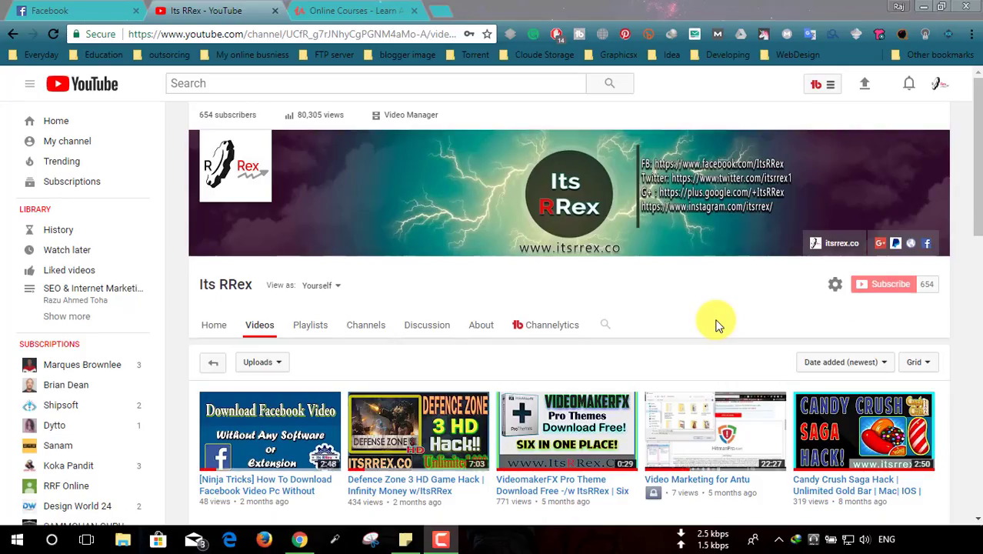
# - Bring the Udemy homepage forward and browse down to the $10 Development and Business course rows
pyautogui.click(378, 9)
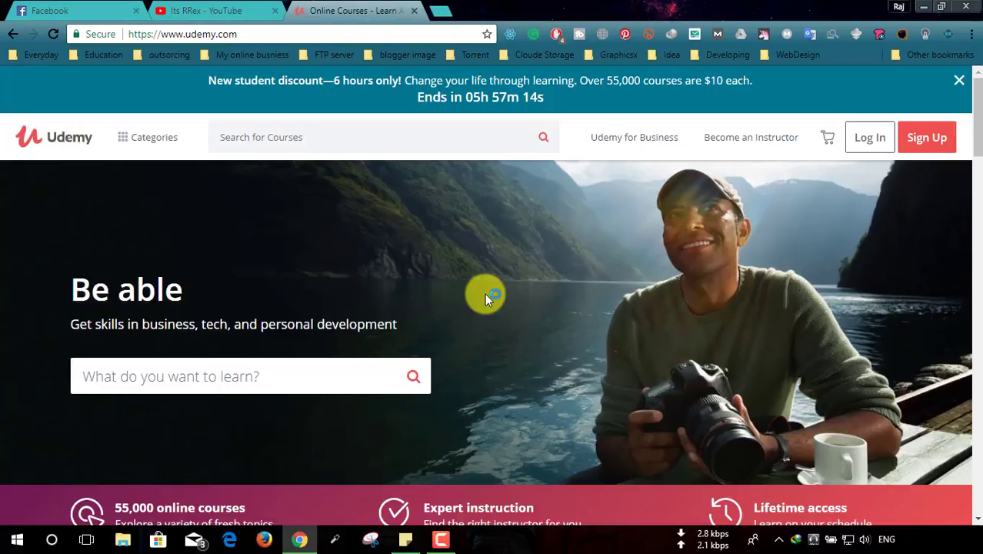
pyautogui.scroll(-10, 485, 285)
pyautogui.scroll(-2, 485, 284)
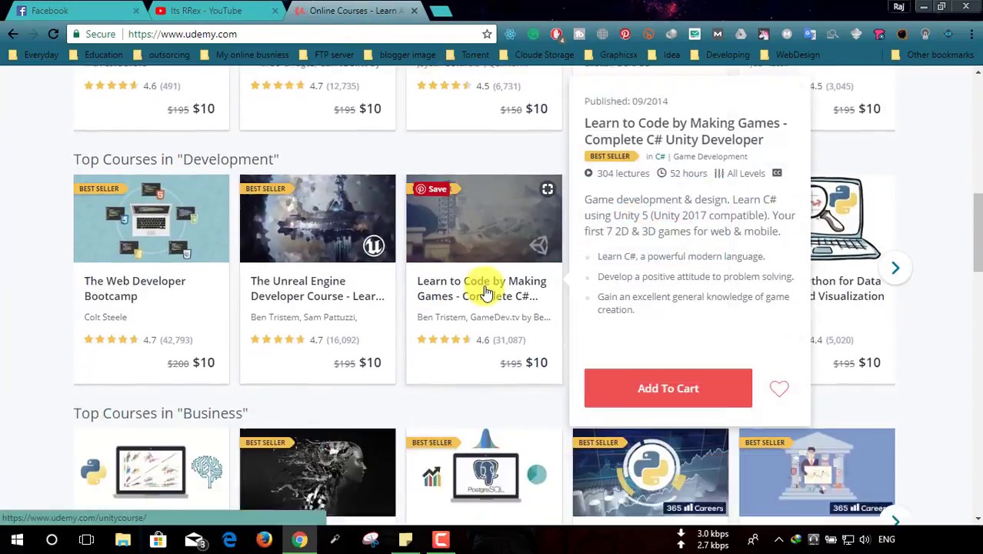
pyautogui.scroll(-3, 484, 289)
pyautogui.scroll(2, 485, 290)
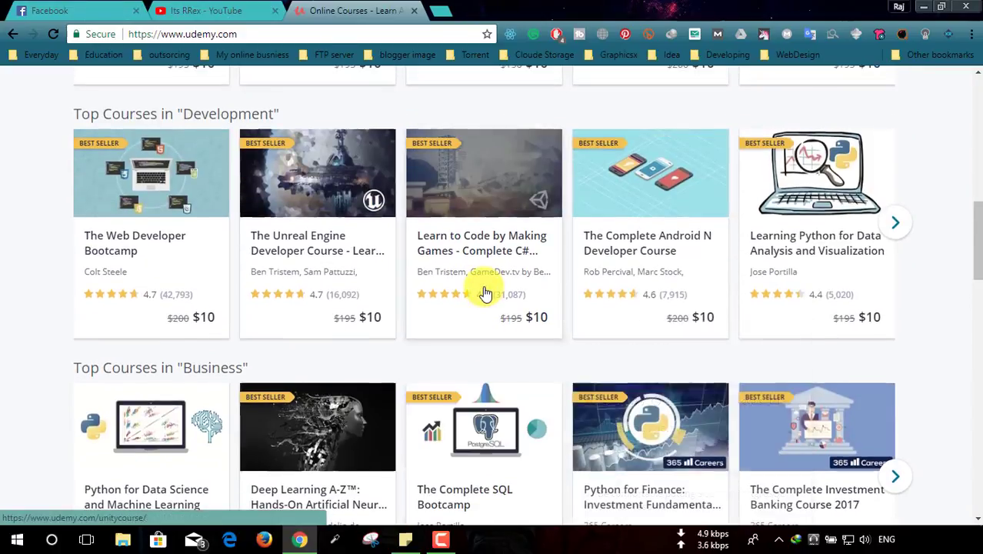
pyautogui.scroll(4, 485, 292)
pyautogui.scroll(1, 485, 293)
pyautogui.scroll(5, 485, 292)
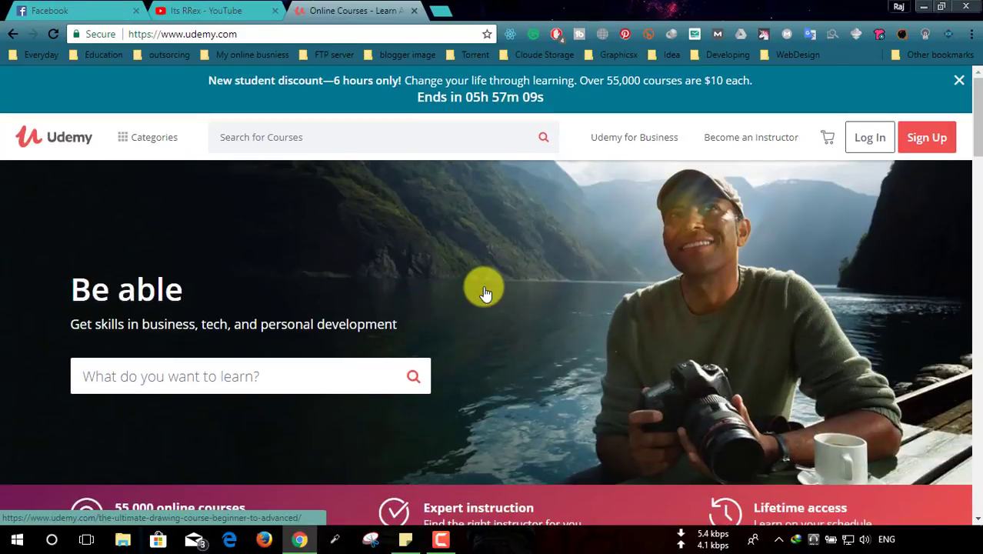
pyautogui.scroll(-1, 484, 291)
pyautogui.scroll(-2, 484, 288)
pyautogui.scroll(-2, 480, 284)
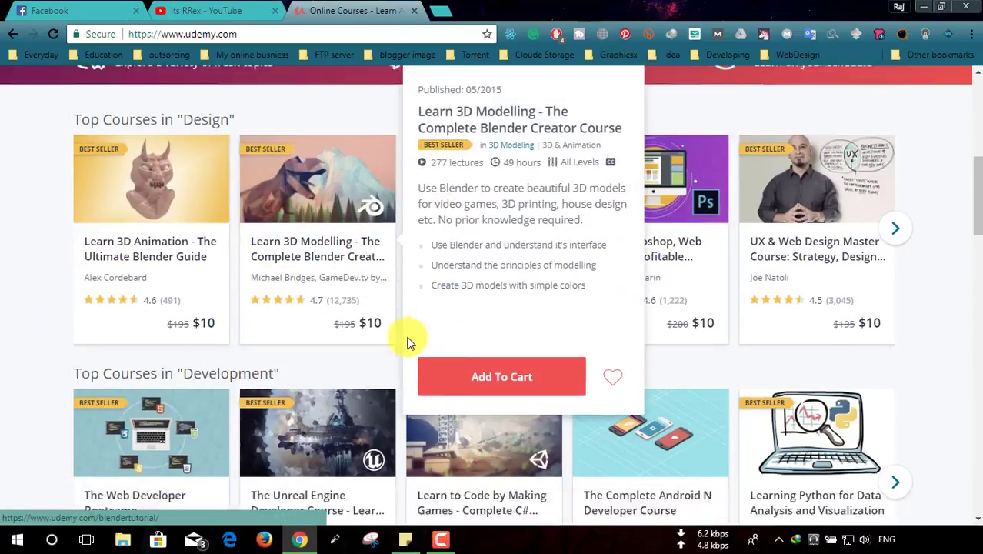
pyautogui.scroll(-2, 407, 336)
pyautogui.scroll(-2, 408, 339)
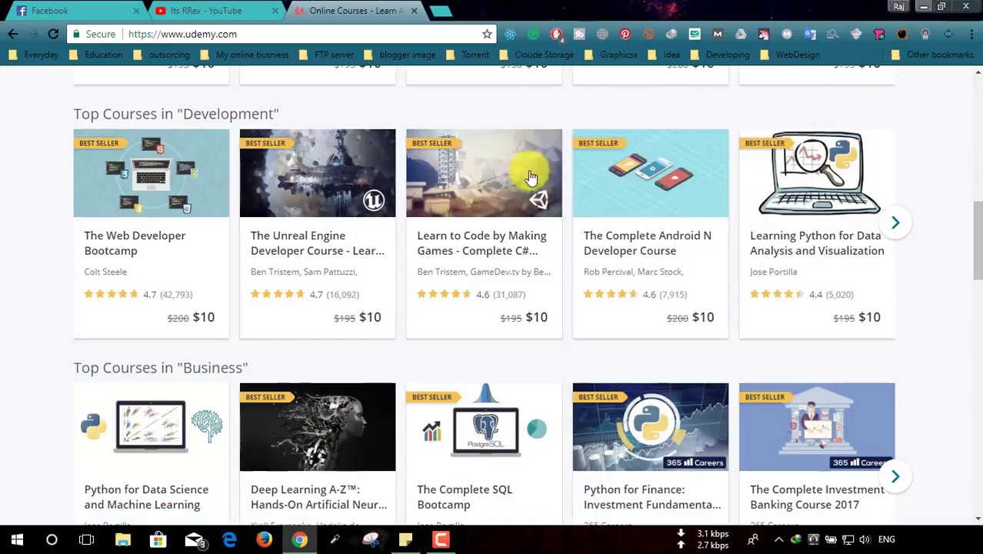
# - Open the Start menu and scroll the installed-apps list toward the A entries
pyautogui.click(17, 539)
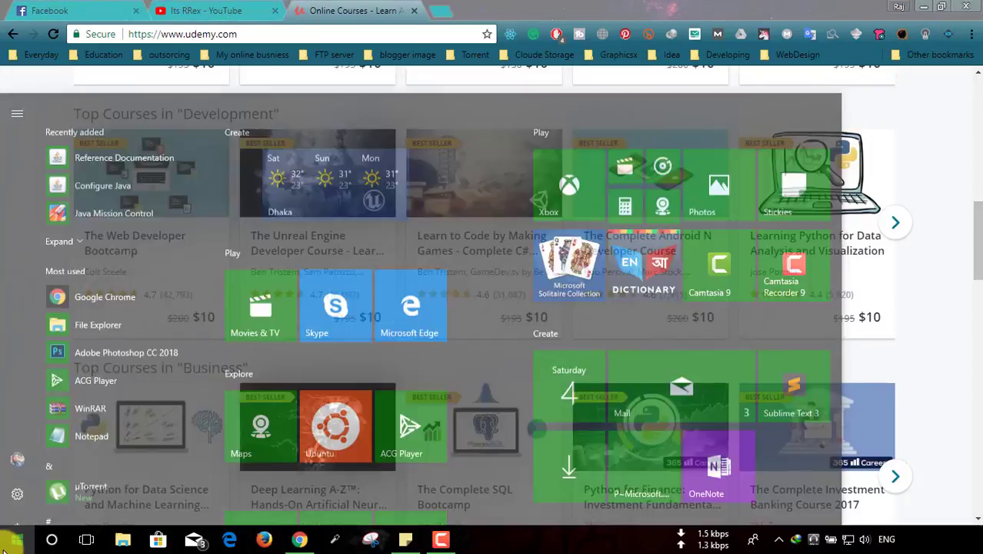
pyautogui.scroll(-1, 107, 367)
pyautogui.scroll(-1, 107, 368)
pyautogui.scroll(-3, 108, 368)
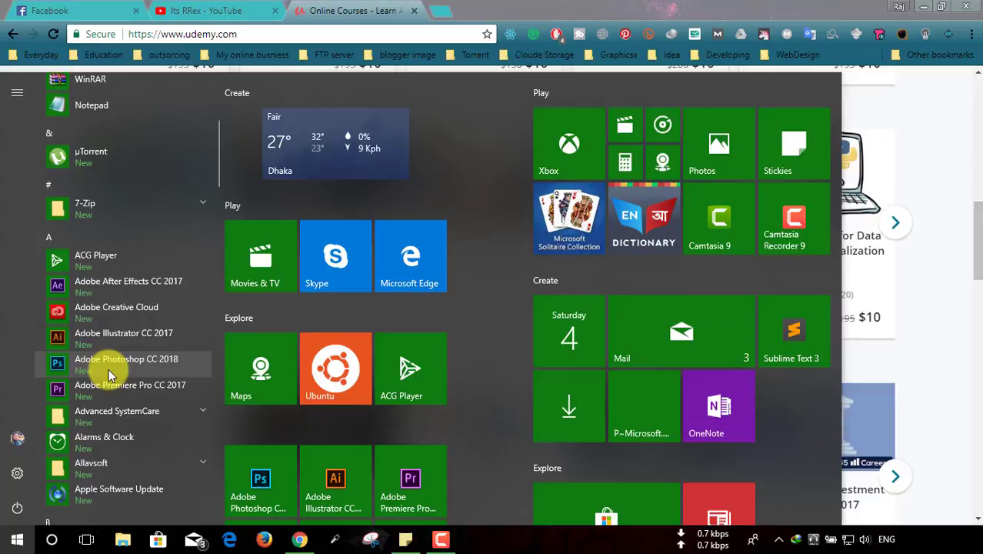
pyautogui.scroll(-3, 109, 369)
pyautogui.scroll(-1, 109, 369)
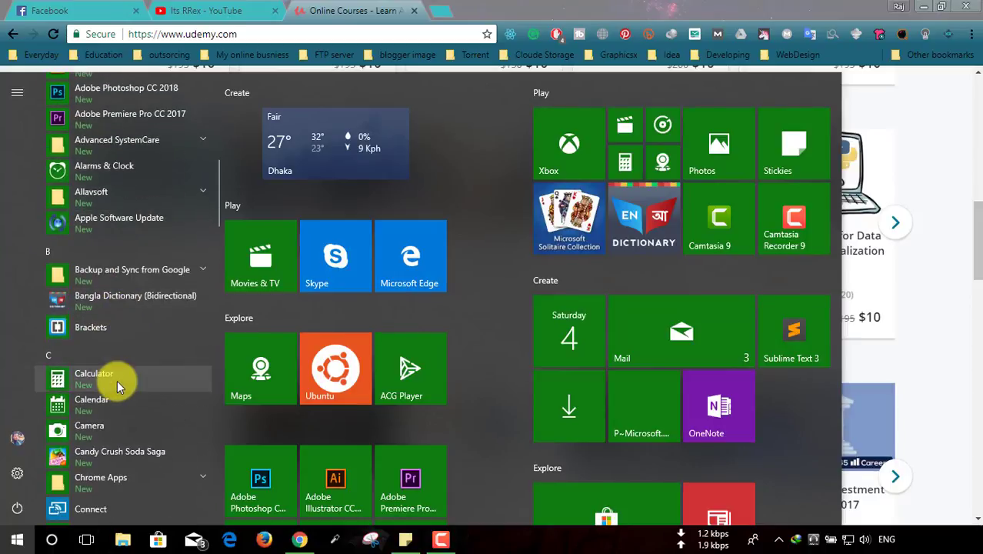
pyautogui.scroll(-2, 113, 384)
pyautogui.scroll(-4, 114, 383)
pyautogui.scroll(-1, 114, 384)
pyautogui.scroll(-3, 113, 384)
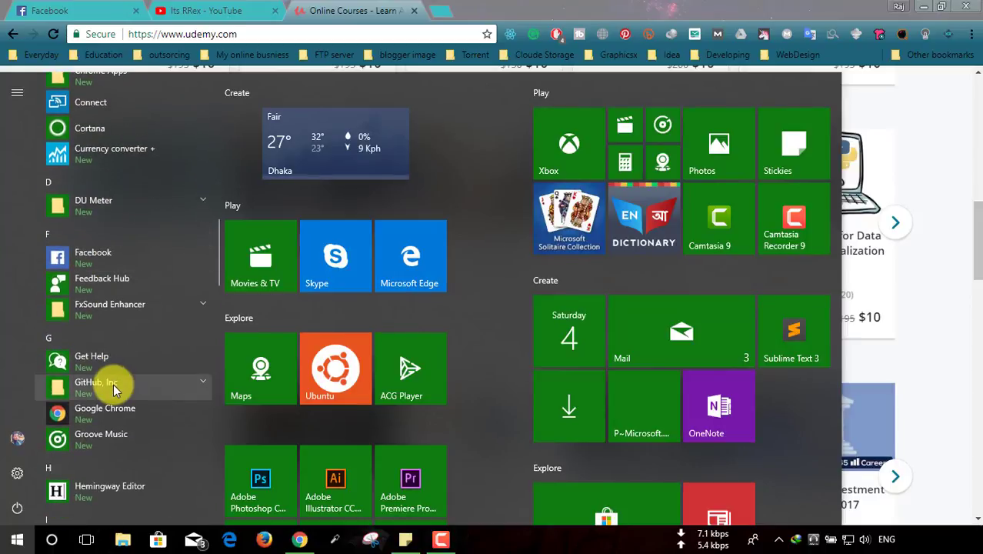
pyautogui.scroll(-3, 111, 383)
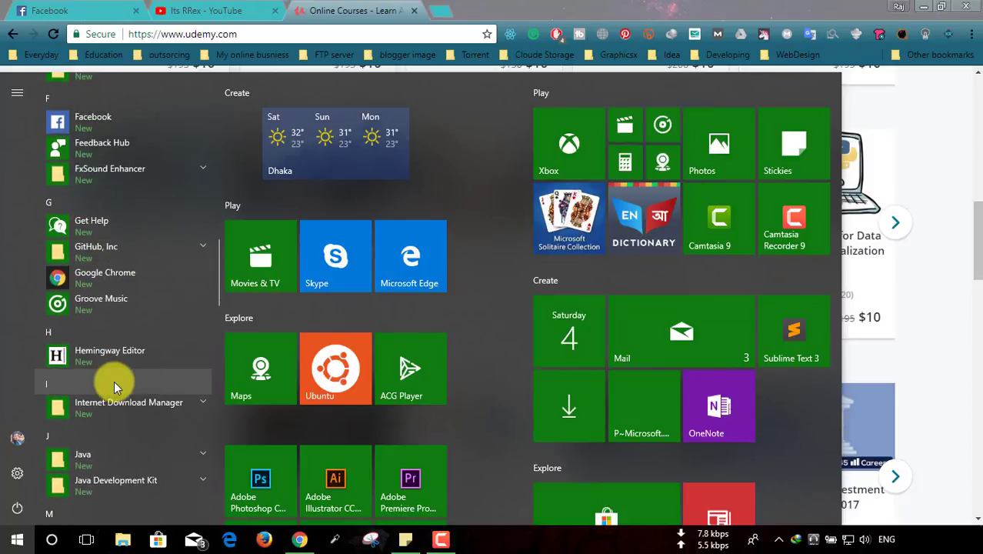
# - Find the Allavsoft folder, expand it and launch Allavsoft
pyautogui.scroll(8, 114, 381)
pyautogui.scroll(2, 115, 380)
pyautogui.scroll(3, 115, 378)
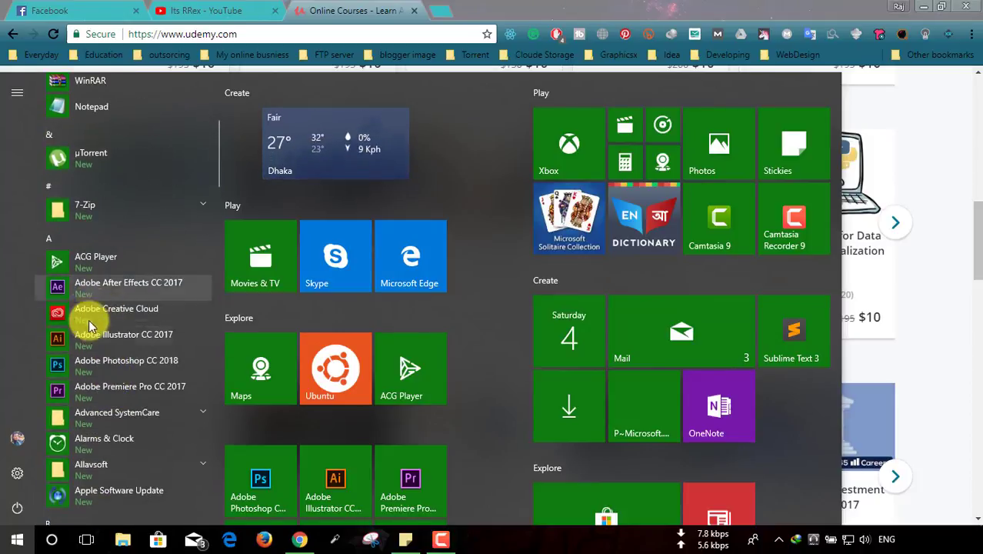
pyautogui.scroll(-3, 85, 377)
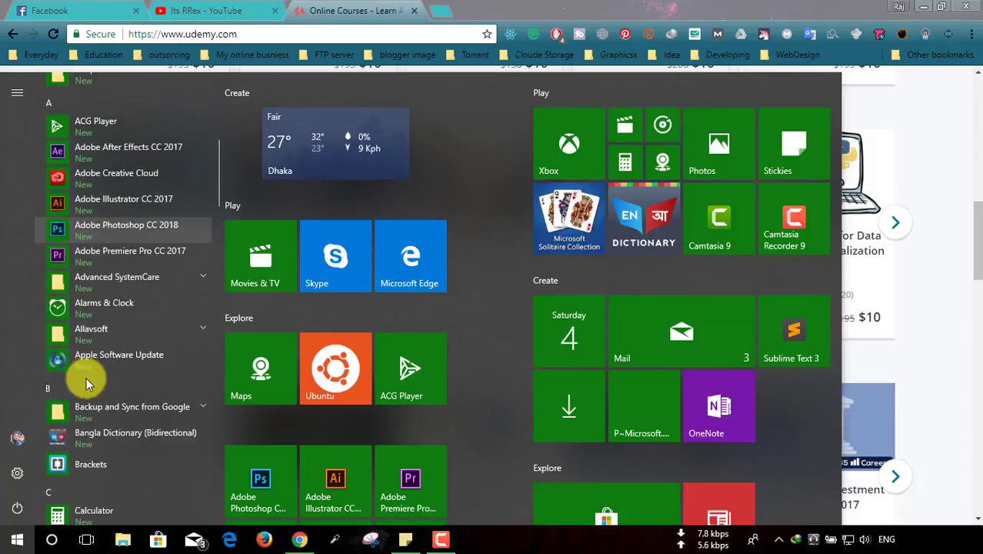
pyautogui.click(112, 331)
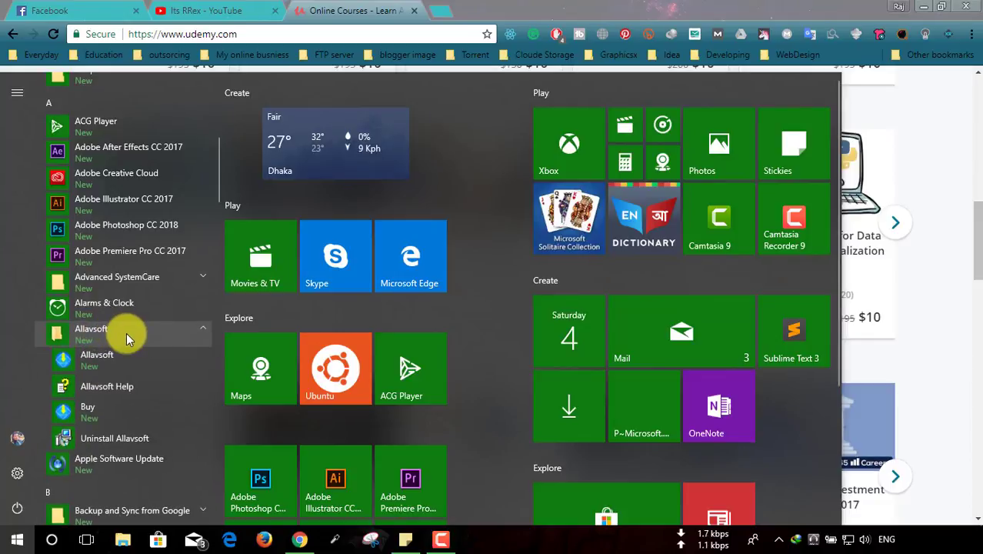
pyautogui.click(116, 365)
pyautogui.moveTo(842, 231)
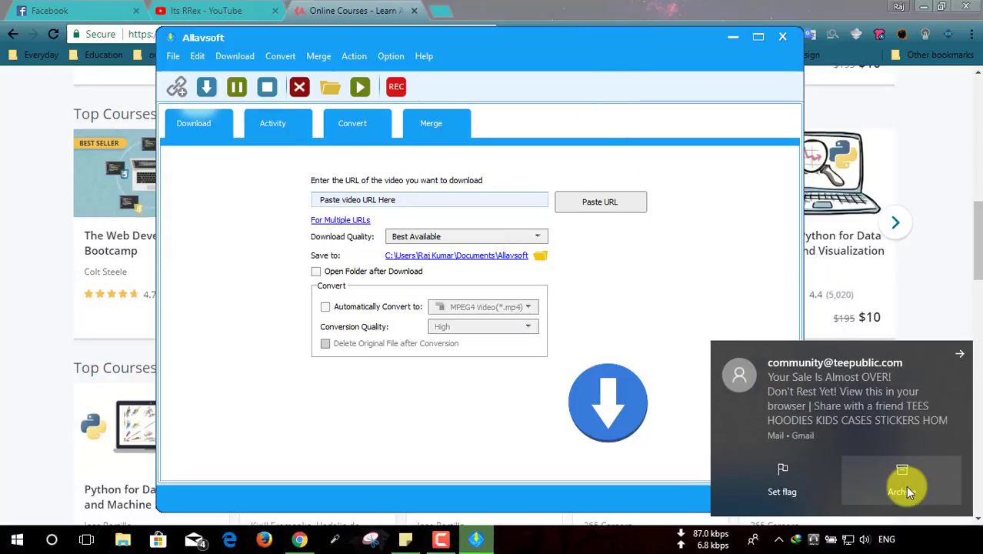
# - Dismiss the mail notification, nudge the Allavsoft window aside and return Chrome to the front
pyautogui.click(908, 491)
pyautogui.click(616, 7)
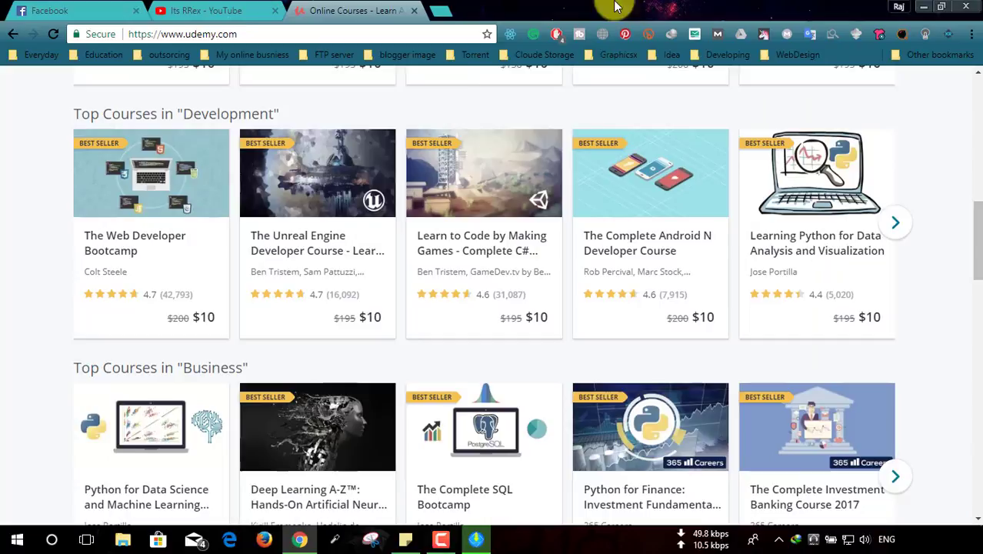
pyautogui.click(490, 540)
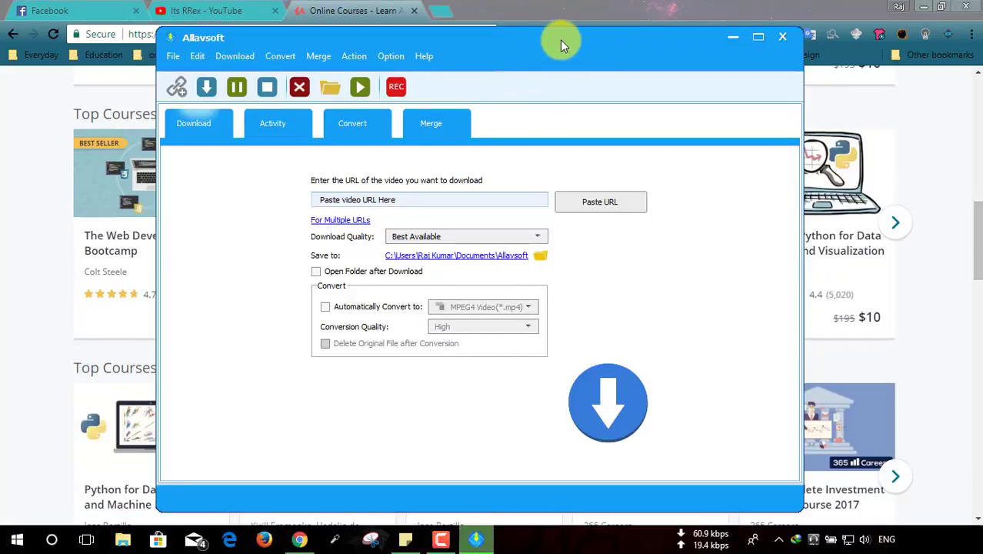
pyautogui.moveTo(560, 40); pyautogui.dragTo(651, 61)
pyautogui.click(591, 6)
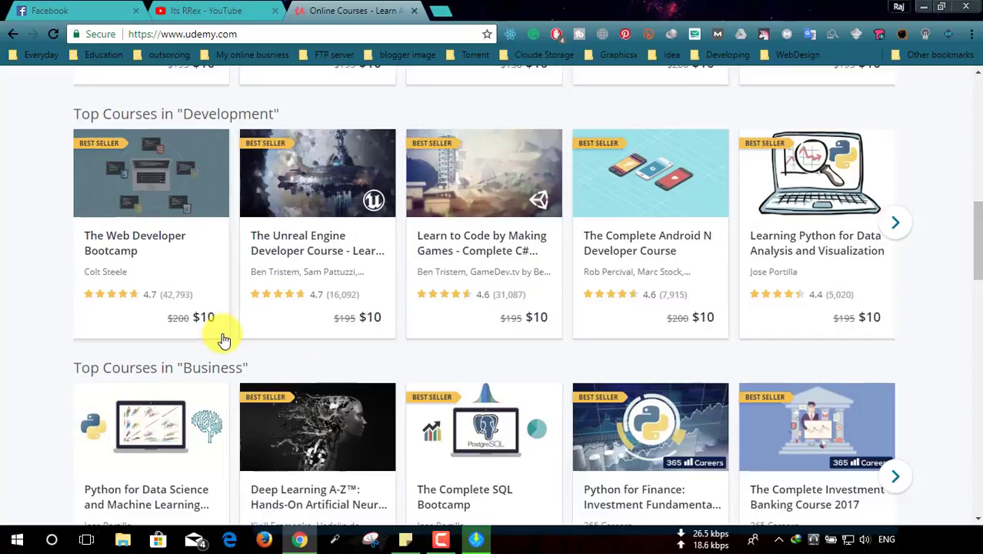
# - Browse the Learn Professional Pixel Art & Animation for Games page and expand a curriculum section
pyautogui.scroll(-4, 4, 406)
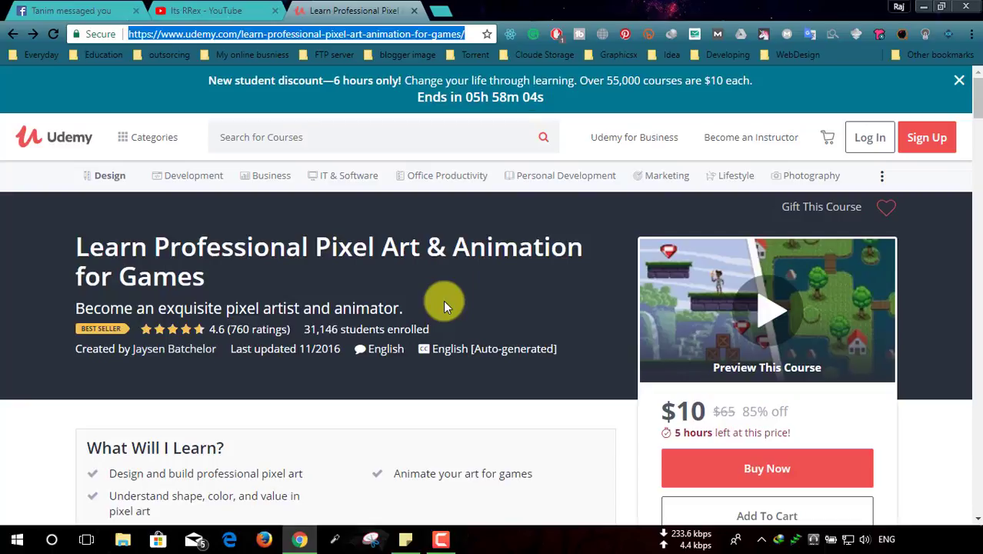
pyautogui.scroll(-2, 444, 307)
pyautogui.scroll(-5, 444, 306)
pyautogui.scroll(-4, 444, 306)
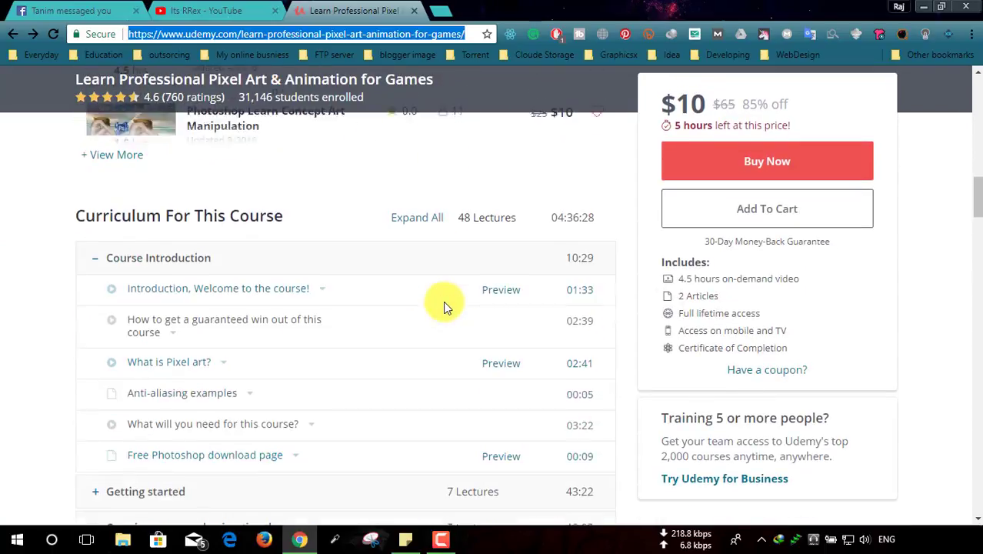
pyautogui.scroll(-4, 444, 307)
pyautogui.click(150, 185)
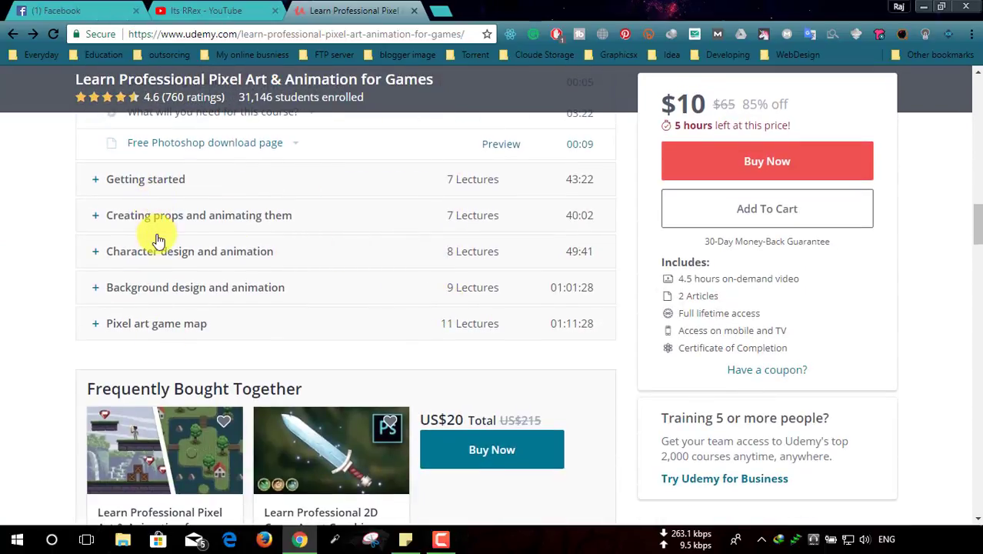
pyautogui.scroll(8, 189, 296)
pyautogui.scroll(-2, 187, 296)
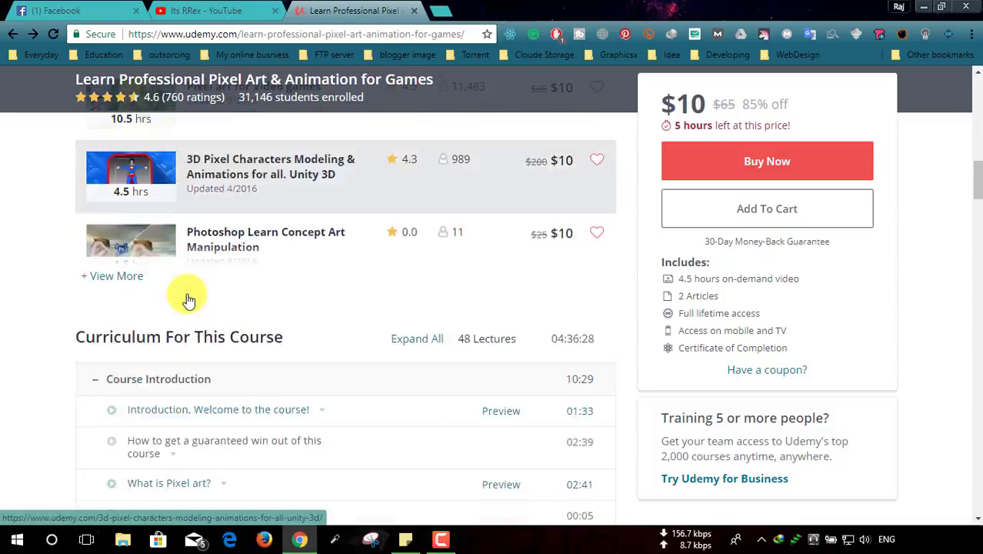
pyautogui.scroll(-4, 185, 298)
pyautogui.scroll(2, 183, 297)
pyautogui.scroll(5, 183, 298)
pyautogui.scroll(3, 183, 298)
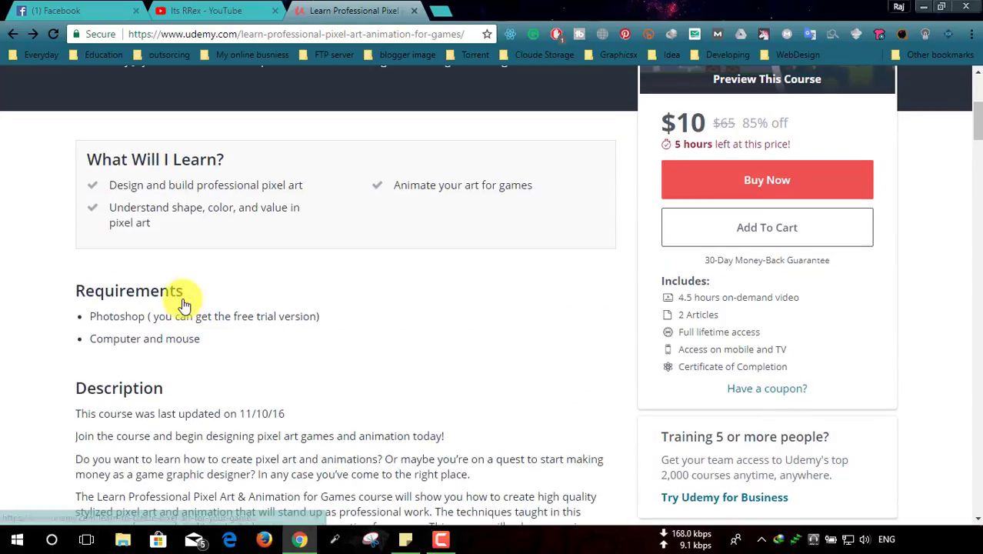
pyautogui.scroll(3, 183, 300)
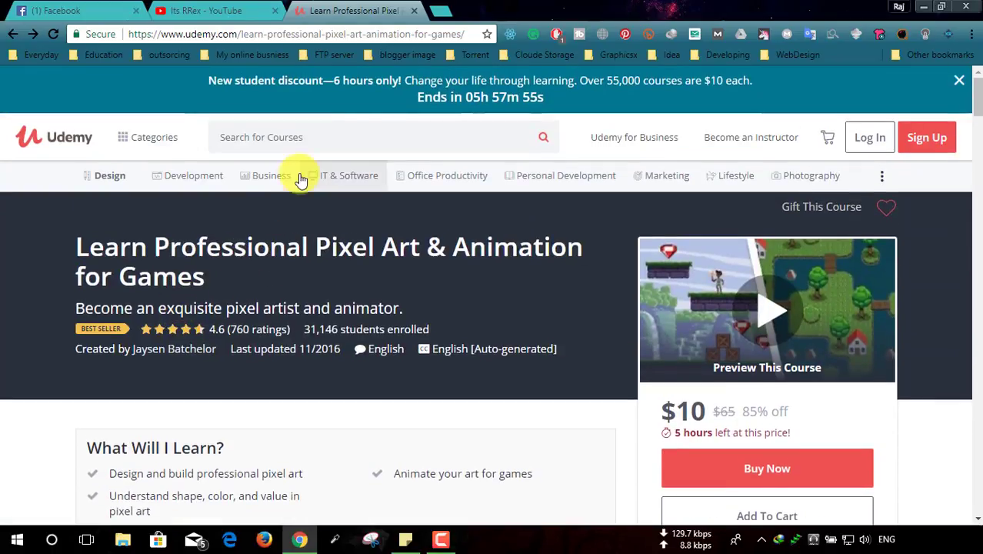
# - Copy the course page's web address from the address bar
pyautogui.click(312, 34)
pyautogui.rightClick(317, 34)
pyautogui.click(351, 83)
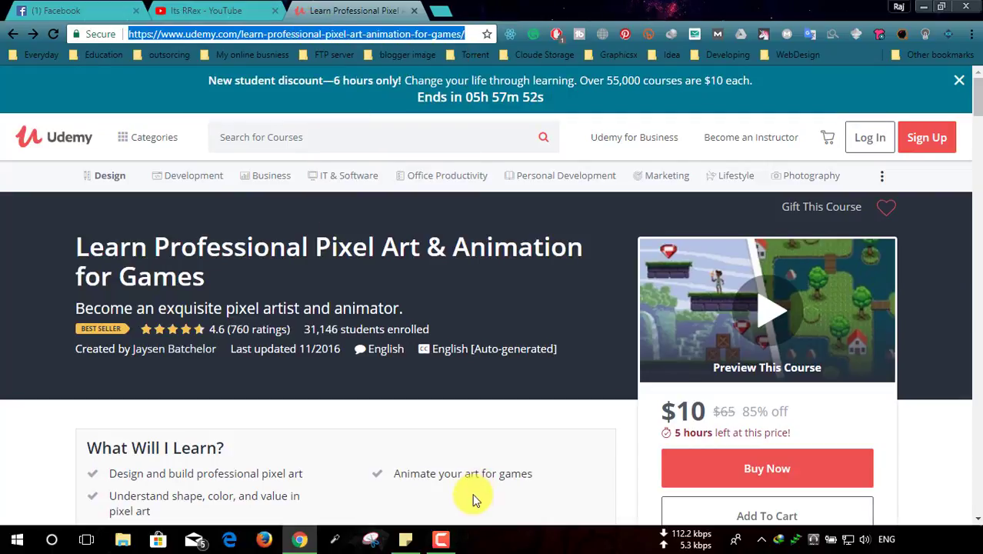
# - Reopen the Start menu and scroll the app list down toward Allavsoft
pyautogui.click(17, 539)
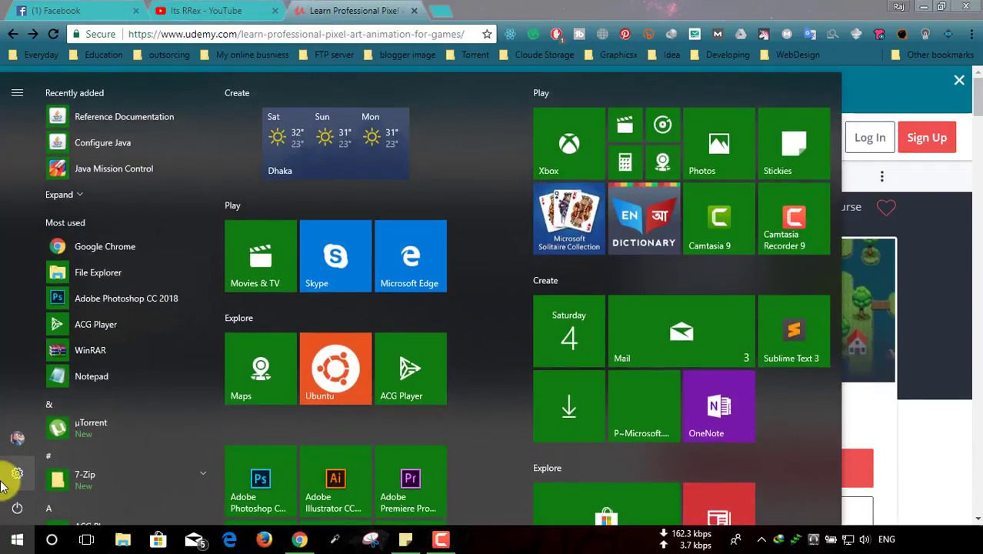
pyautogui.scroll(-3, 69, 377)
pyautogui.scroll(-2, 68, 378)
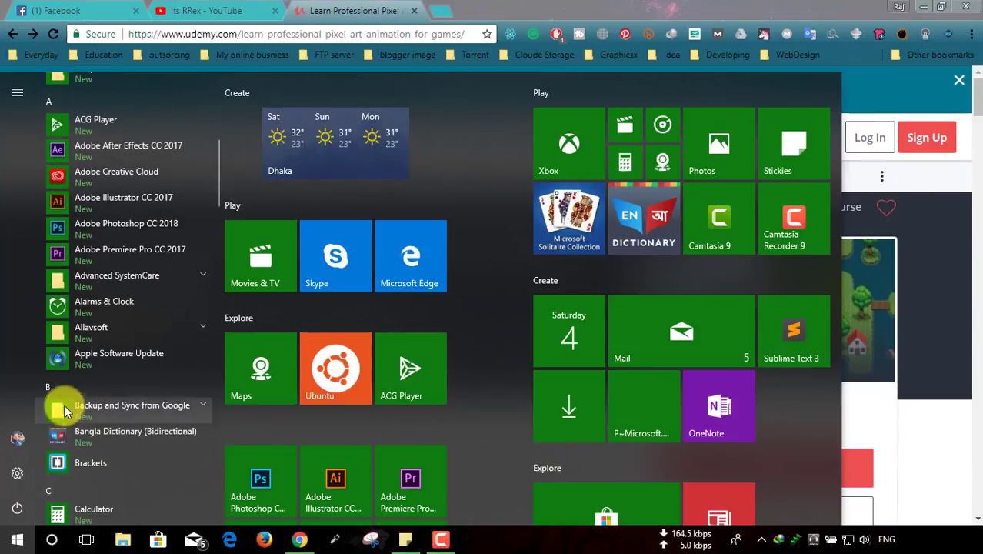
pyautogui.scroll(-2, 64, 415)
pyautogui.scroll(-2, 59, 426)
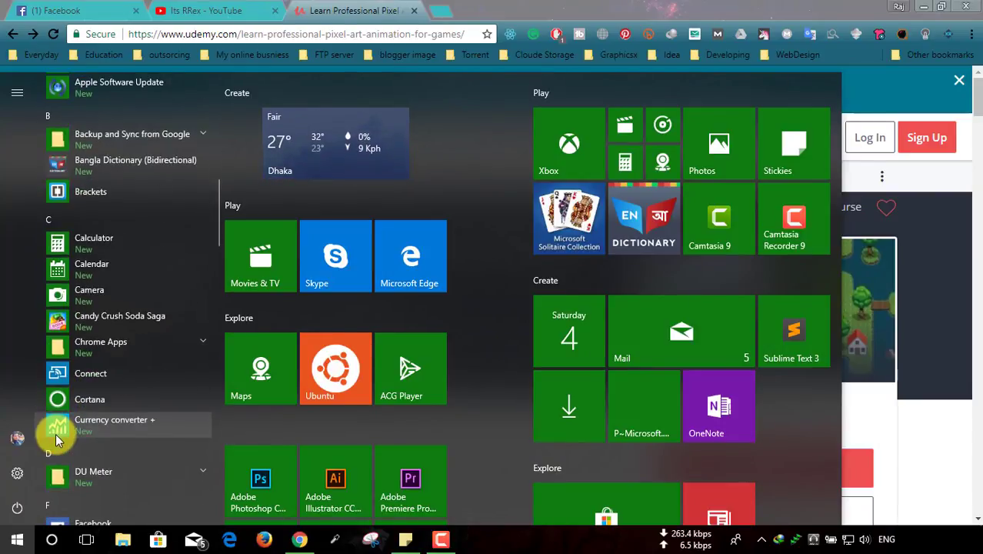
pyautogui.scroll(-2, 57, 433)
pyautogui.scroll(-3, 56, 431)
pyautogui.scroll(-2, 56, 428)
# - Expand the Allavsoft folder and relaunch the downloader with the course URL filled in
pyautogui.scroll(8, 57, 421)
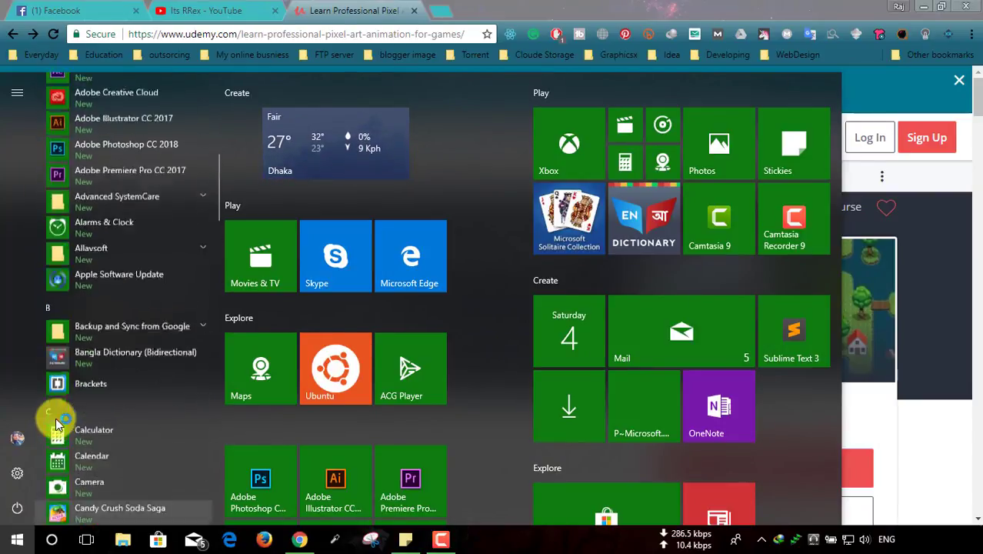
pyautogui.scroll(5, 55, 408)
pyautogui.scroll(-2, 108, 298)
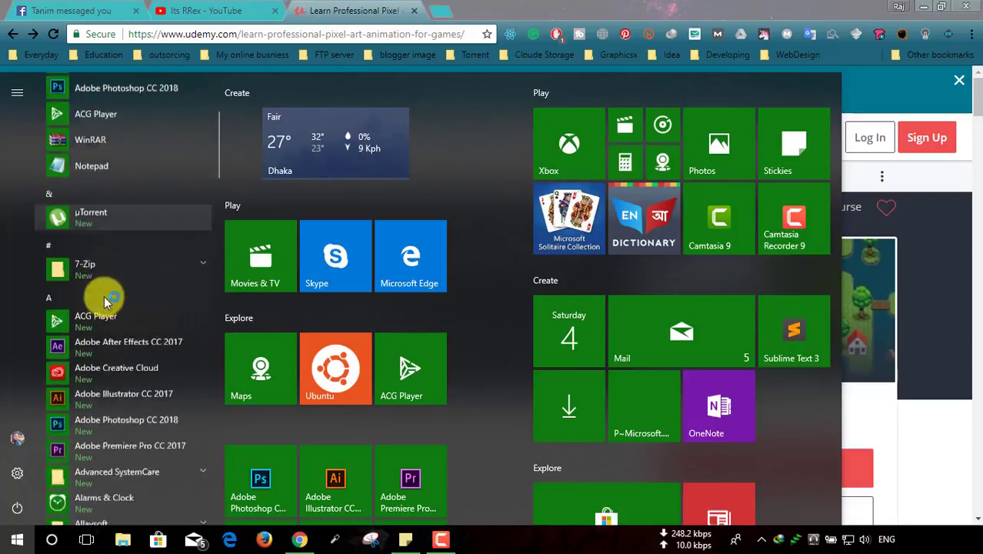
pyautogui.scroll(-2, 106, 302)
pyautogui.click(97, 329)
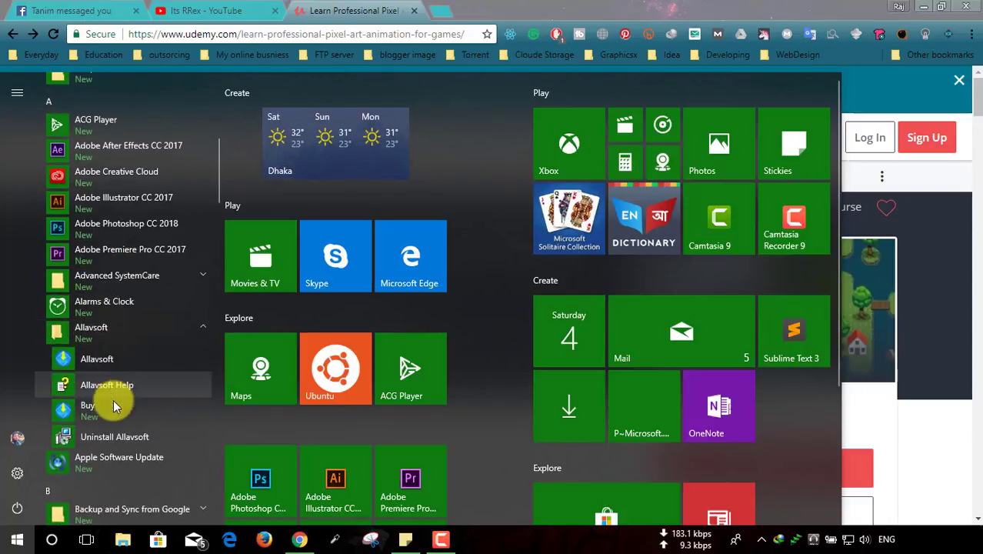
pyautogui.click(99, 367)
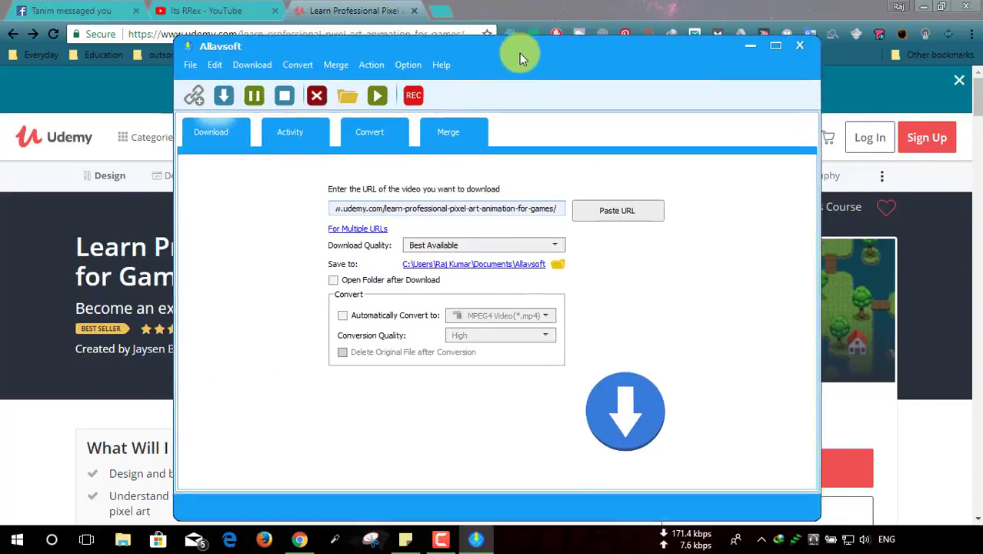
pyautogui.moveTo(487, 19); pyautogui.dragTo(603, 66)
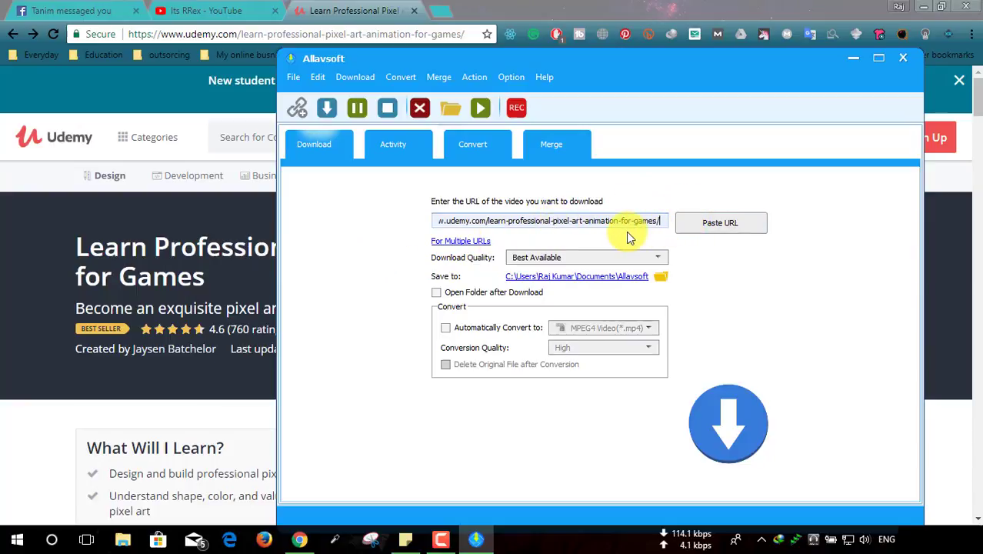
pyautogui.click(711, 232)
pyautogui.click(508, 258)
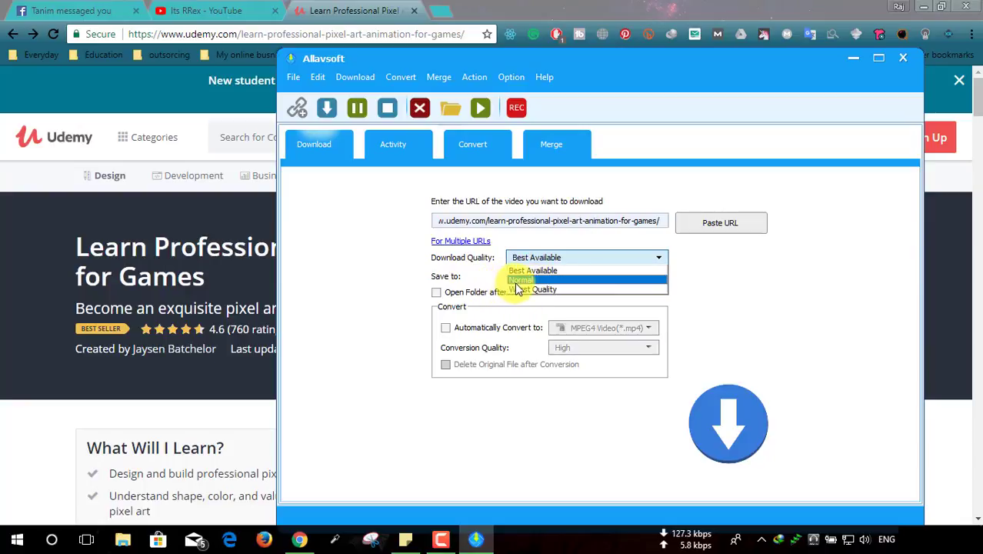
pyautogui.click(466, 278)
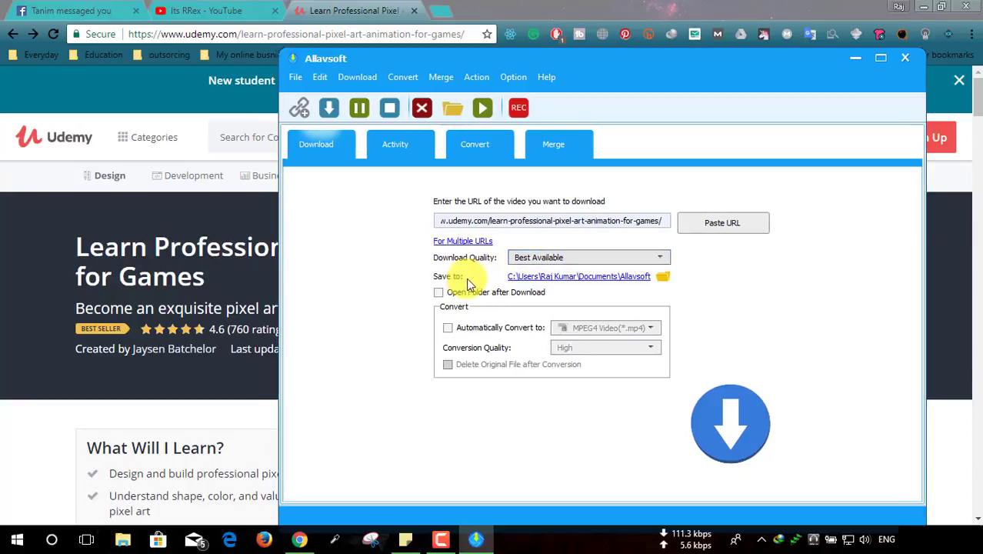
pyautogui.click(655, 279)
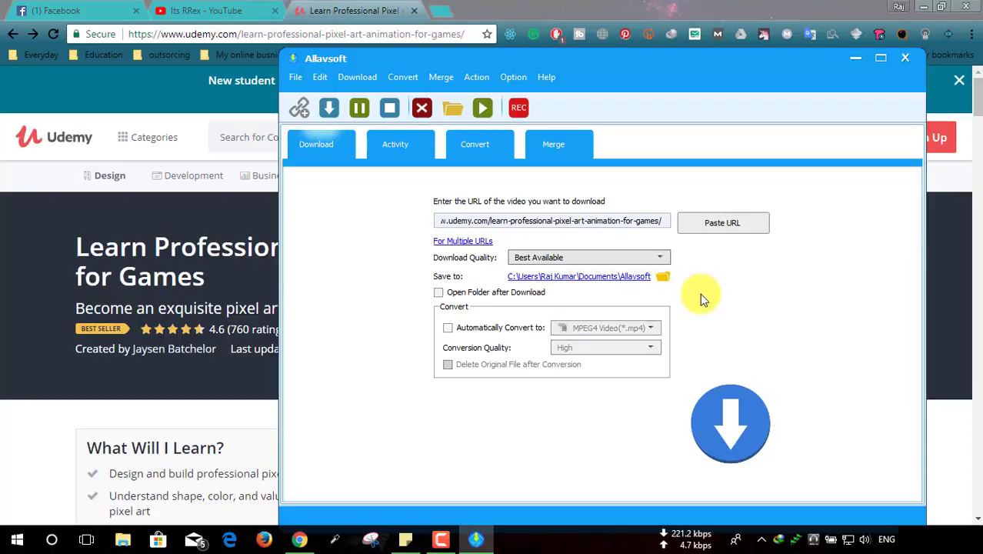
# - Download the Pixel Art course link, choosing All to queue every lecture in 1080p
pyautogui.click(720, 437)
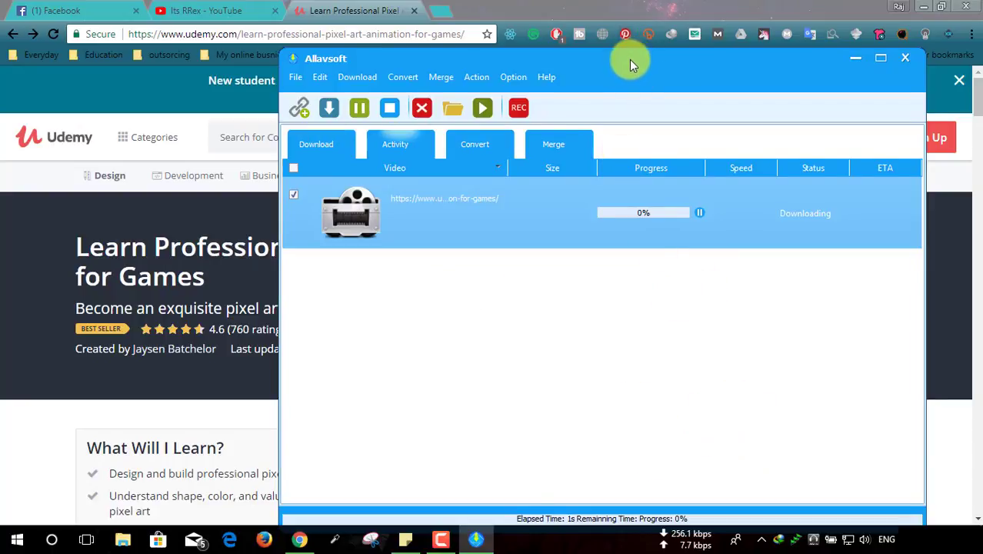
pyautogui.moveTo(629, 60); pyautogui.dragTo(526, 34)
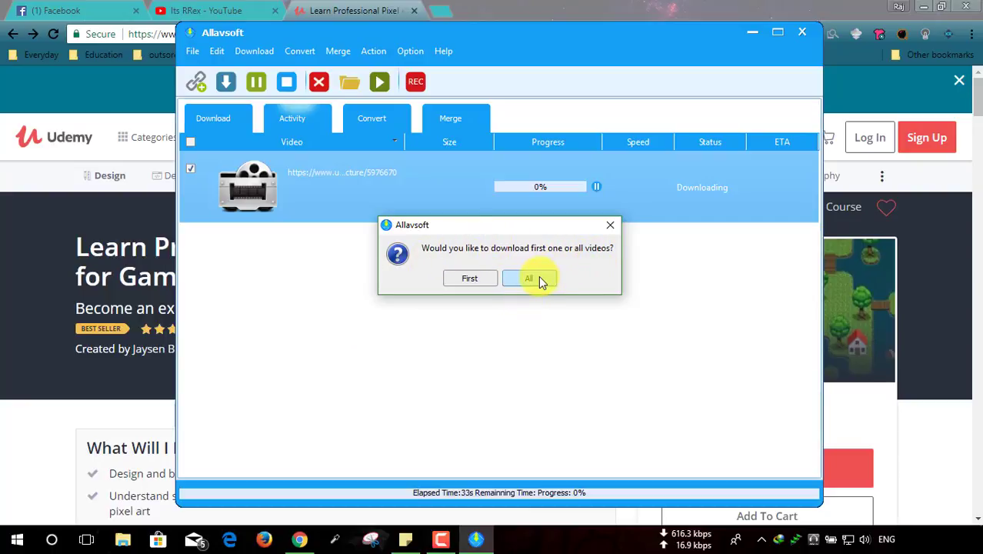
pyautogui.click(73, 291)
pyautogui.scroll(-10, 331, 328)
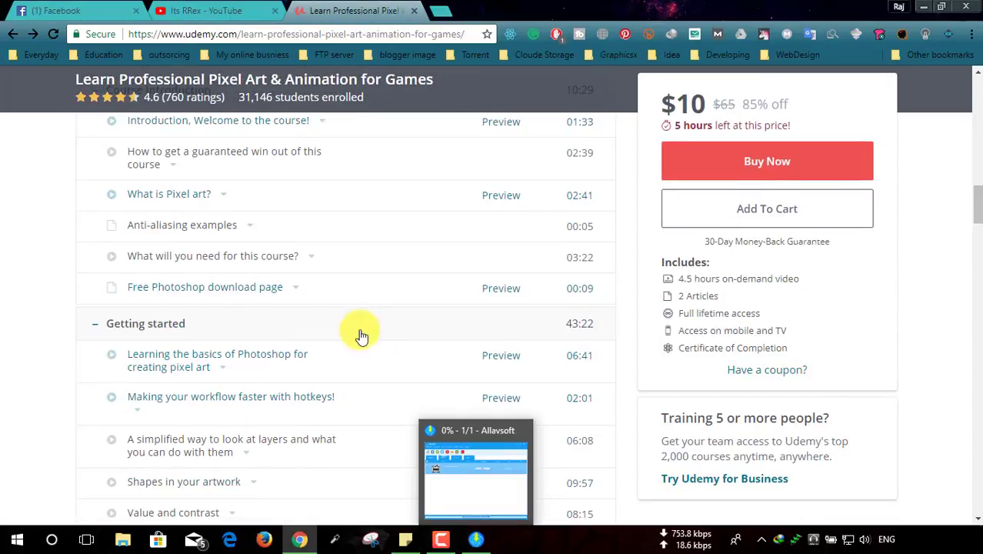
pyautogui.click(923, 6)
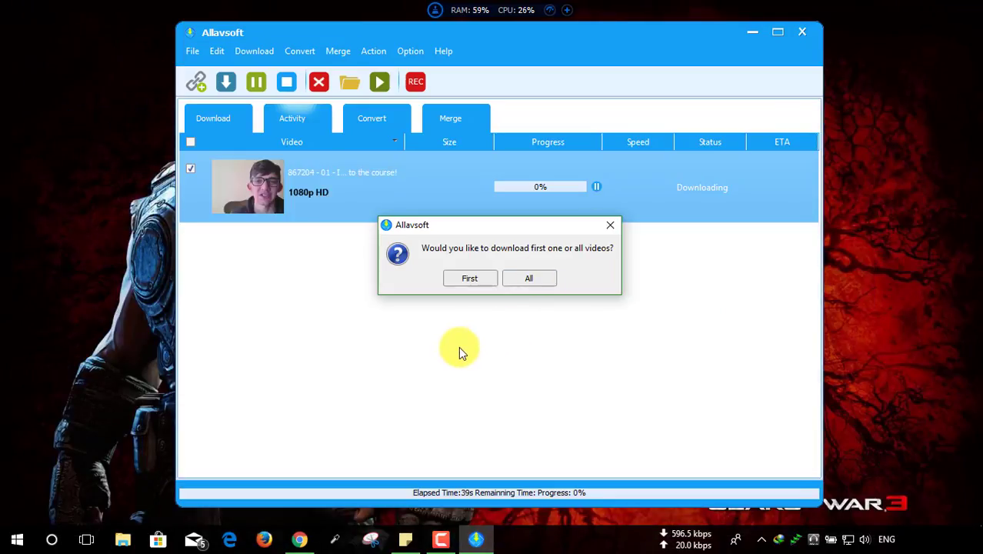
pyautogui.click(530, 280)
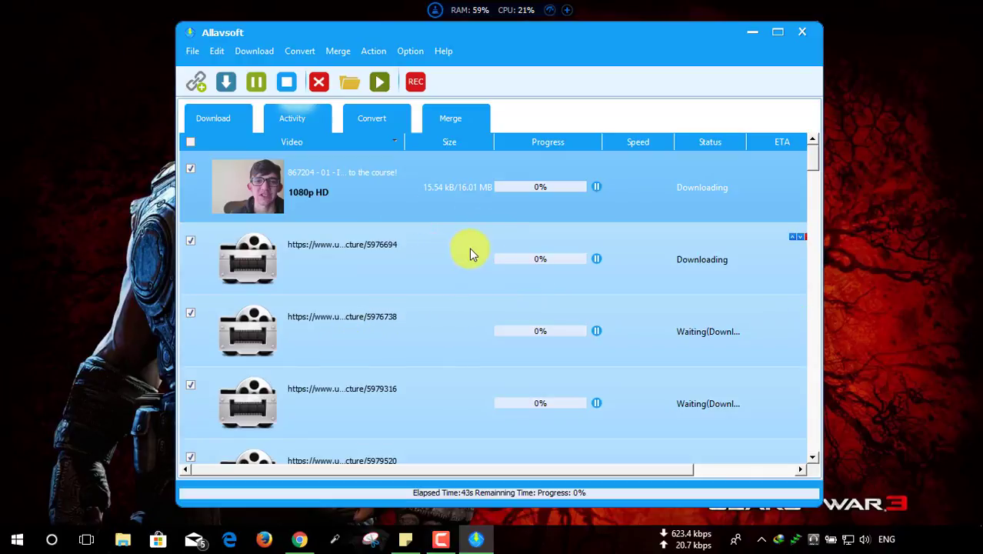
# - Scroll through the Activity list to check the queued Pixel Art lectures
pyautogui.scroll(-3, 469, 247)
pyautogui.scroll(-5, 470, 247)
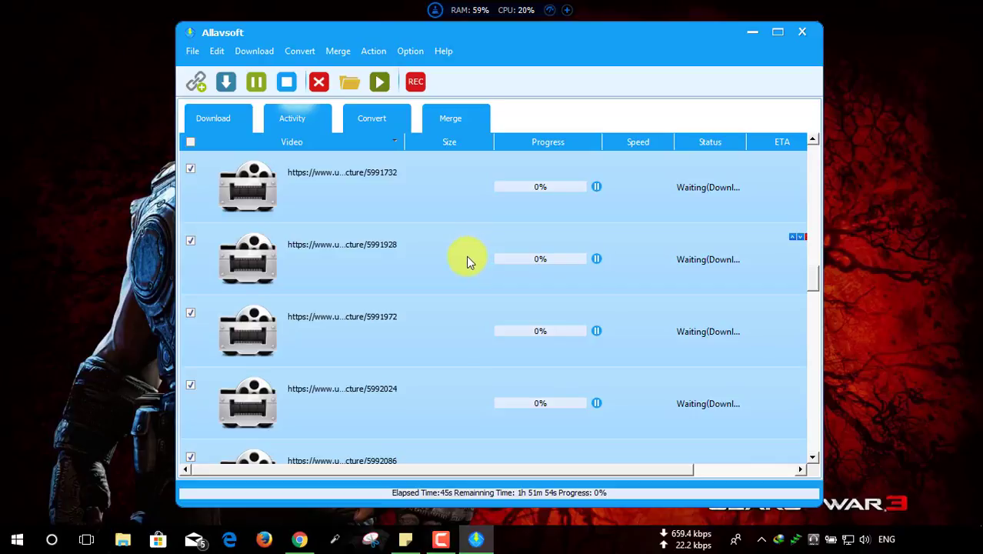
pyautogui.scroll(-10, 466, 254)
pyautogui.scroll(-1, 466, 256)
pyautogui.scroll(5, 457, 267)
pyautogui.scroll(5, 457, 267)
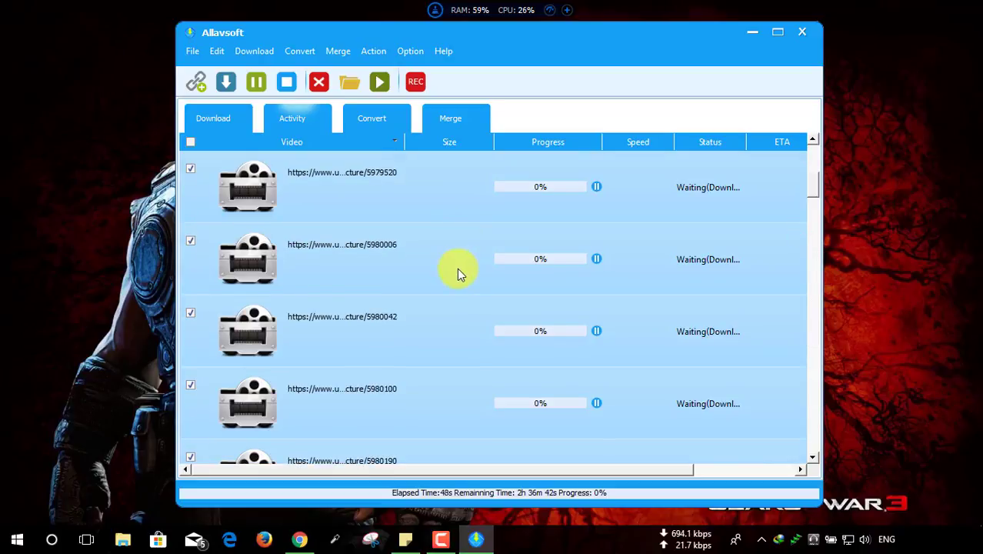
pyautogui.scroll(8, 457, 267)
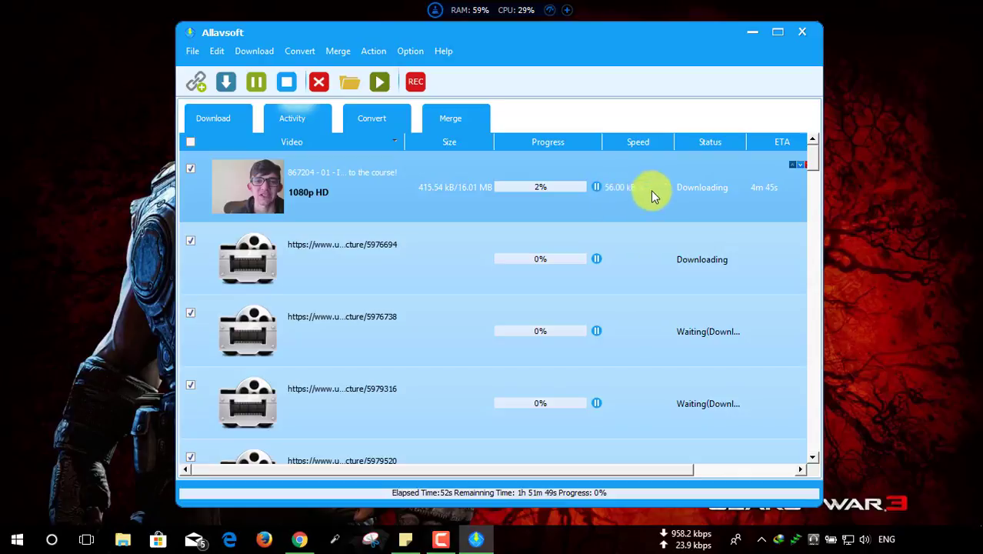
pyautogui.scroll(-5, 480, 338)
pyautogui.scroll(-2, 484, 324)
pyautogui.scroll(-2, 496, 293)
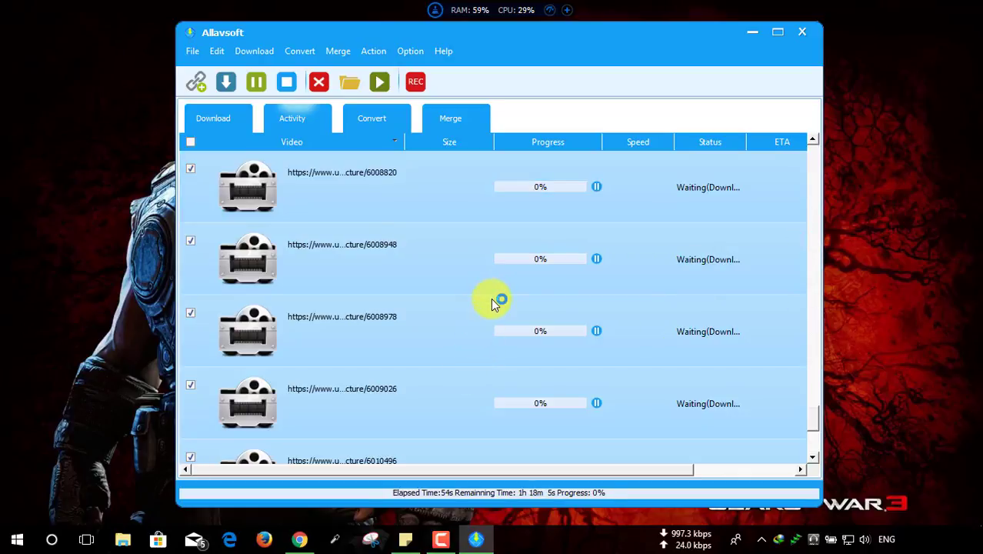
pyautogui.scroll(-2, 504, 290)
pyautogui.scroll(10, 493, 286)
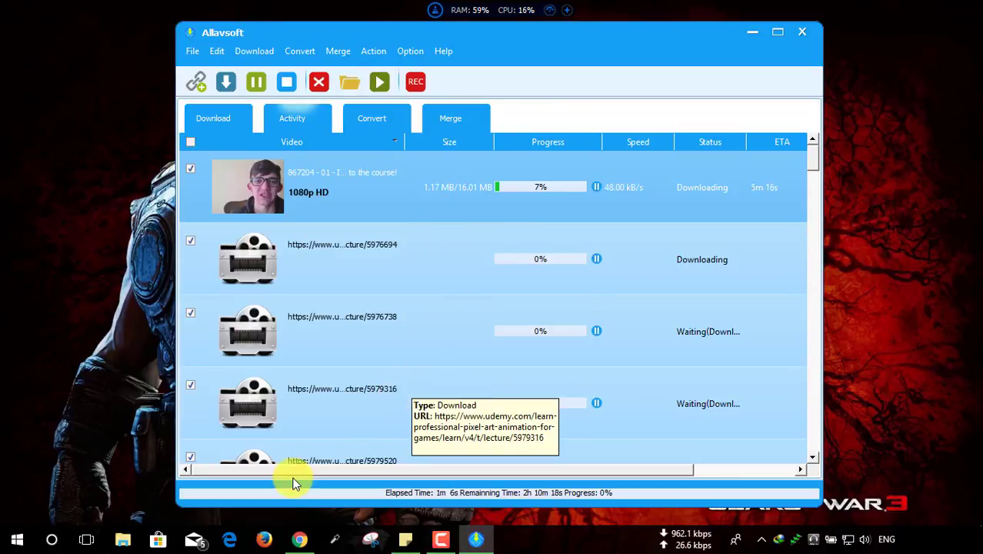
# - Recheck the lecture queue's progress, then bring Chrome back in front
pyautogui.scroll(-5, 370, 388)
pyautogui.scroll(-5, 454, 344)
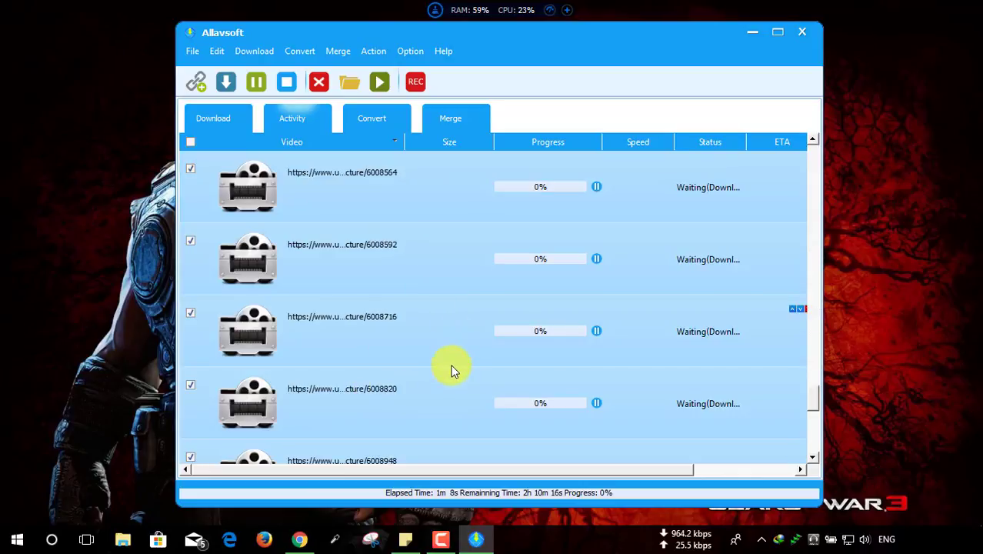
pyautogui.scroll(-3, 450, 367)
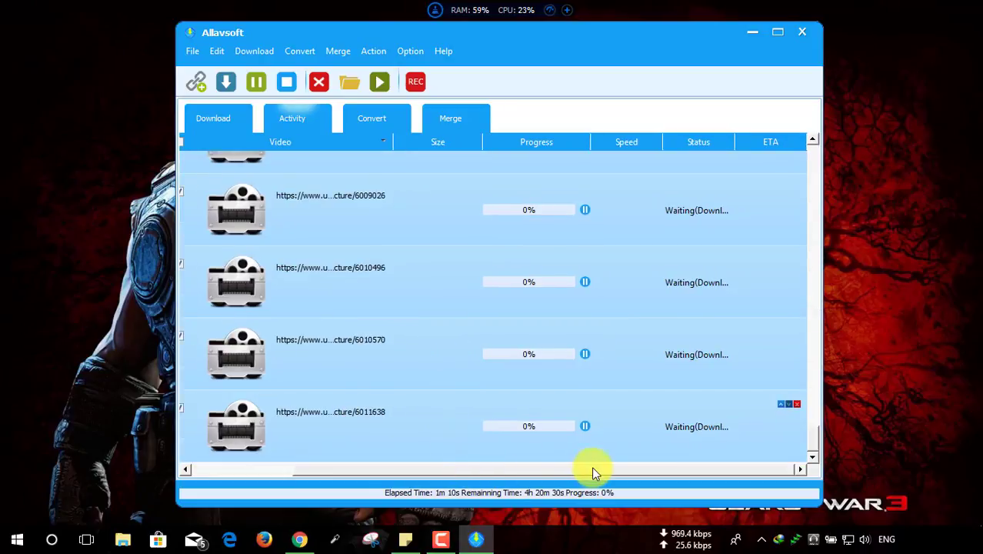
pyautogui.scroll(5, 390, 395)
pyautogui.scroll(5, 405, 390)
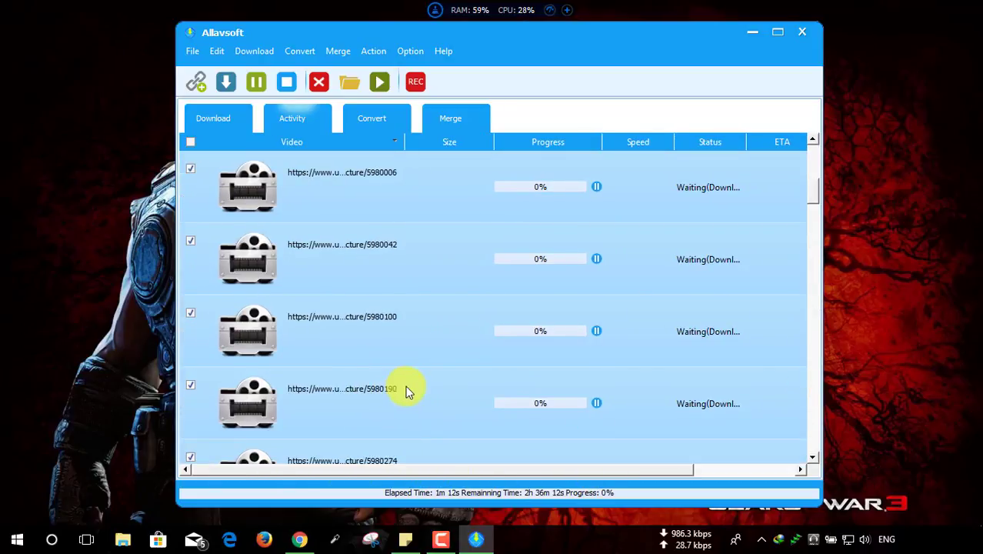
pyautogui.scroll(5, 405, 391)
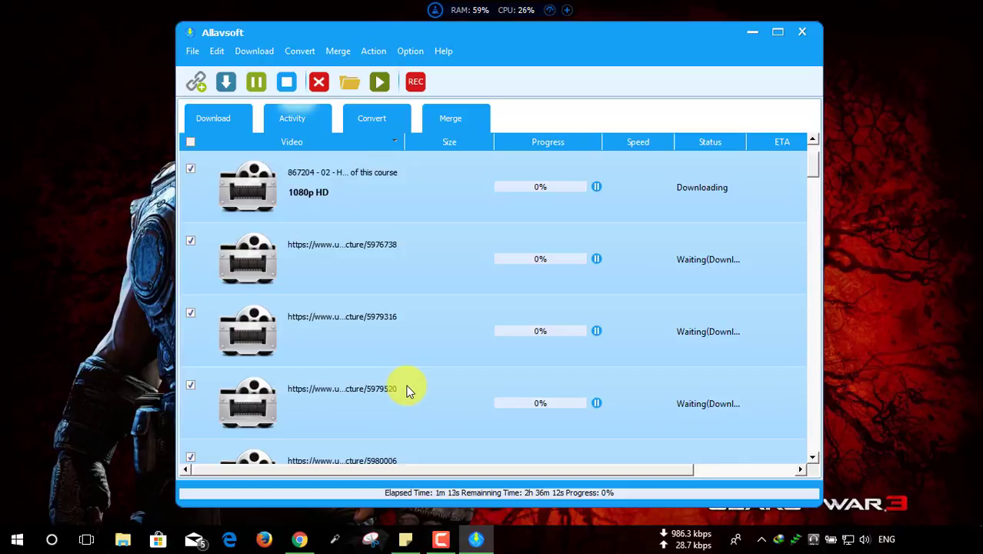
pyautogui.click(302, 537)
# - Look over the YouTube channel tab, then minimize Chrome to reveal Allavsoft's download list
pyautogui.click(244, 11)
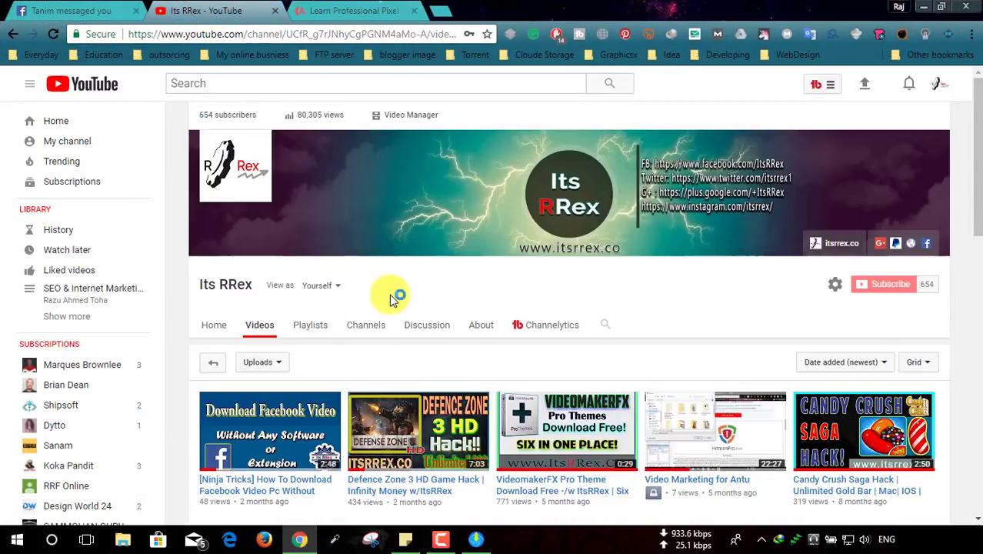
pyautogui.scroll(-3, 702, 268)
pyautogui.scroll(-2, 706, 279)
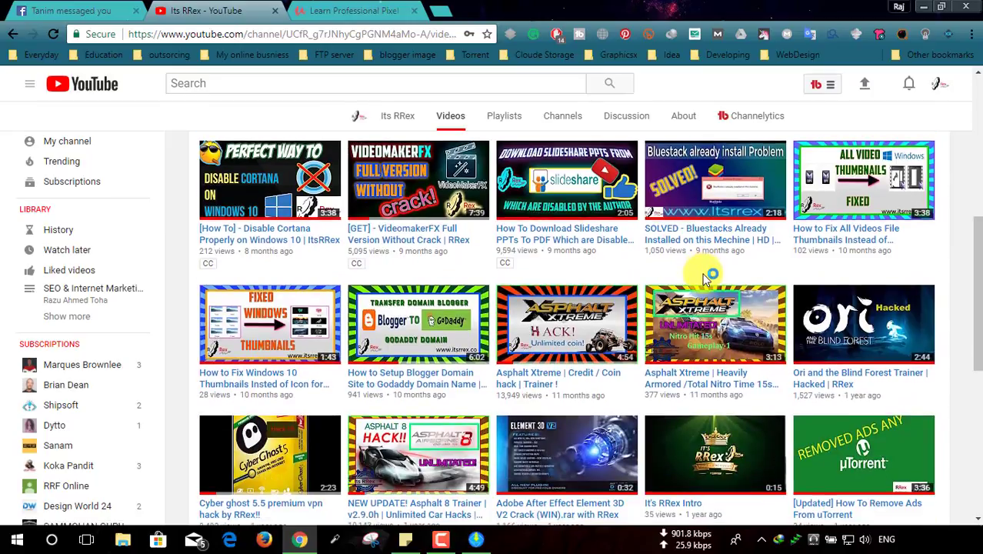
pyautogui.scroll(4, 688, 281)
pyautogui.scroll(1, 674, 283)
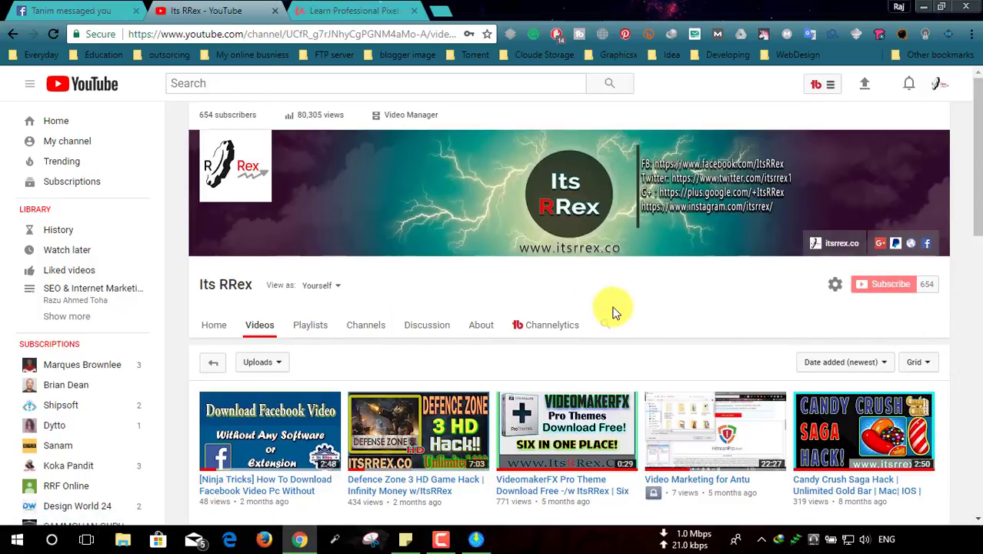
pyautogui.click(924, 6)
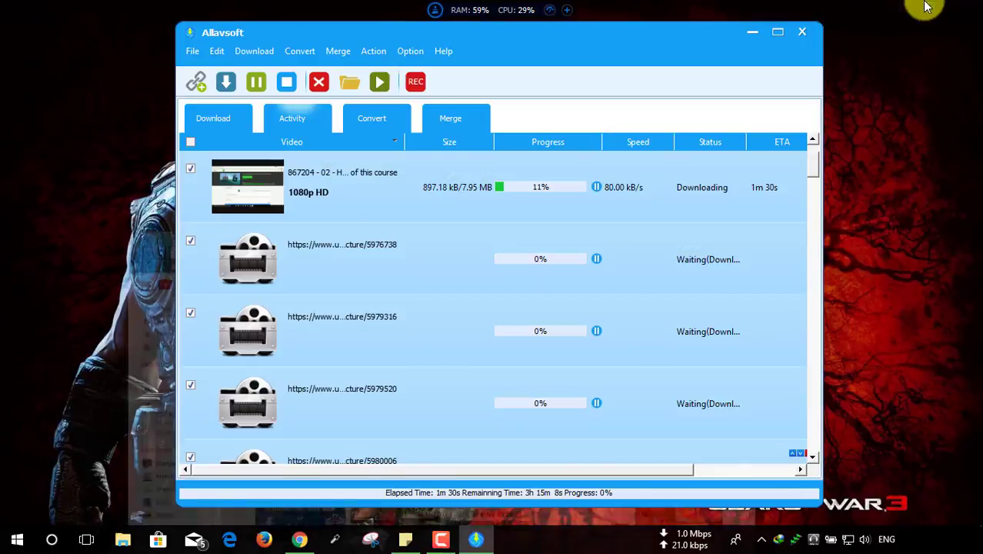